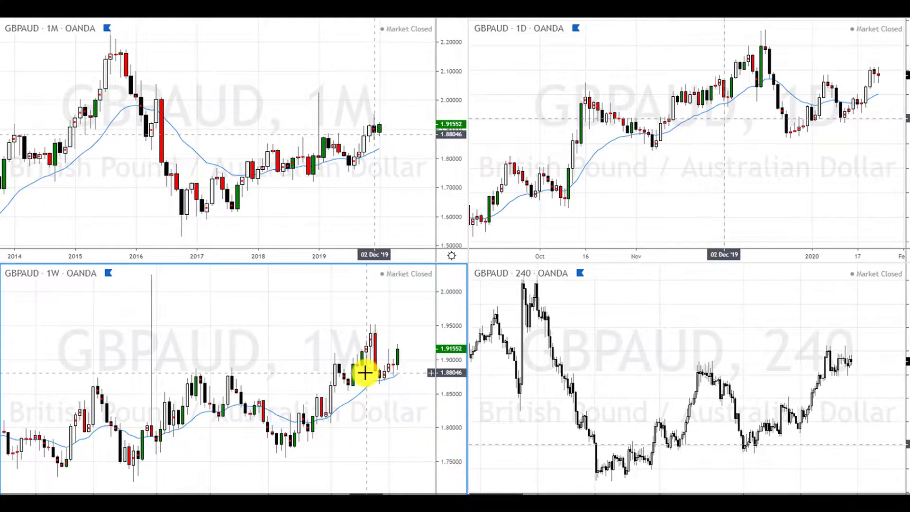
Zoom out the GBPAUD 1M chart for a longer history and make it the active pane
{"action": "scroll", "coordinate": [285, 190], "scroll_direction": "down", "scroll_amount": 2}
{"action": "scroll", "coordinate": [294, 189], "scroll_direction": "down", "scroll_amount": 1}
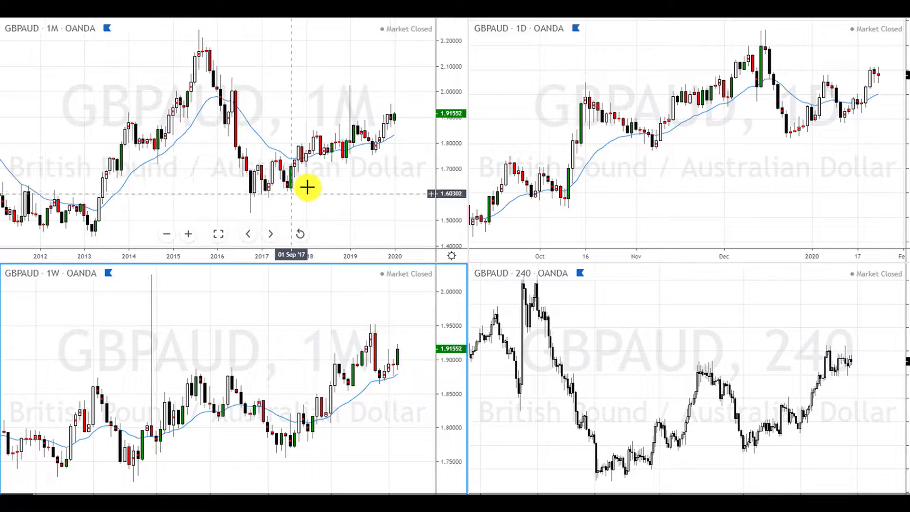
{"action": "left_click", "coordinate": [304, 186]}
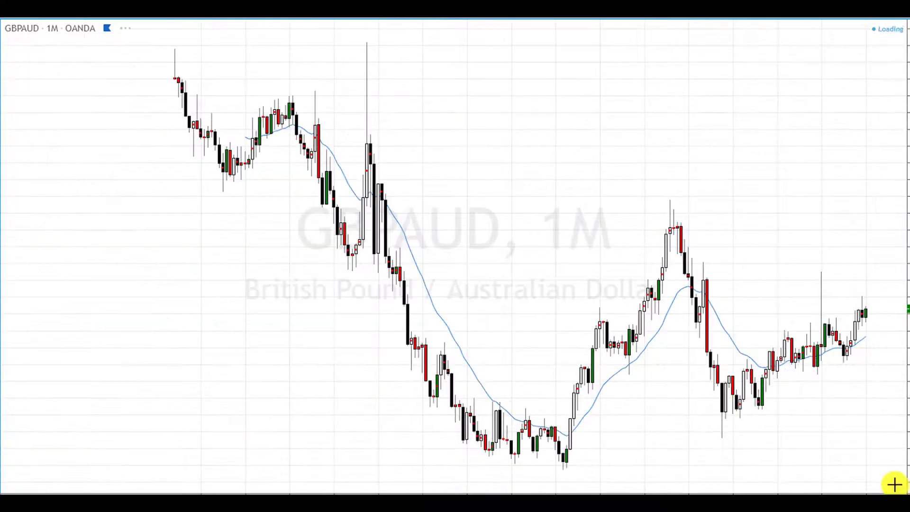
Draw a rectangle zone on the monthly chart from the 2015 peak at 2.23784 down to 2.14891
{"action": "scroll", "coordinate": [671, 378], "scroll_direction": "up", "scroll_amount": 3}
{"action": "scroll", "coordinate": [671, 377], "scroll_direction": "up", "scroll_amount": 2}
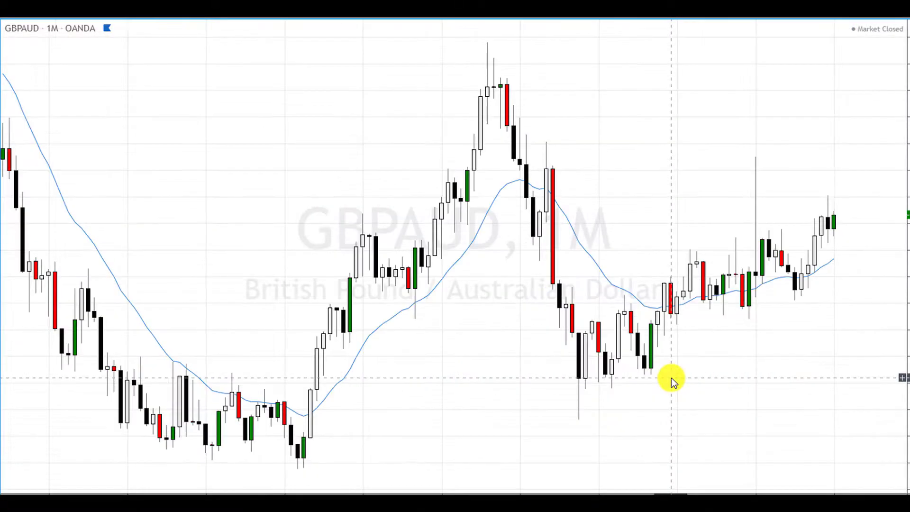
{"action": "scroll", "coordinate": [630, 369], "scroll_direction": "down", "scroll_amount": 1}
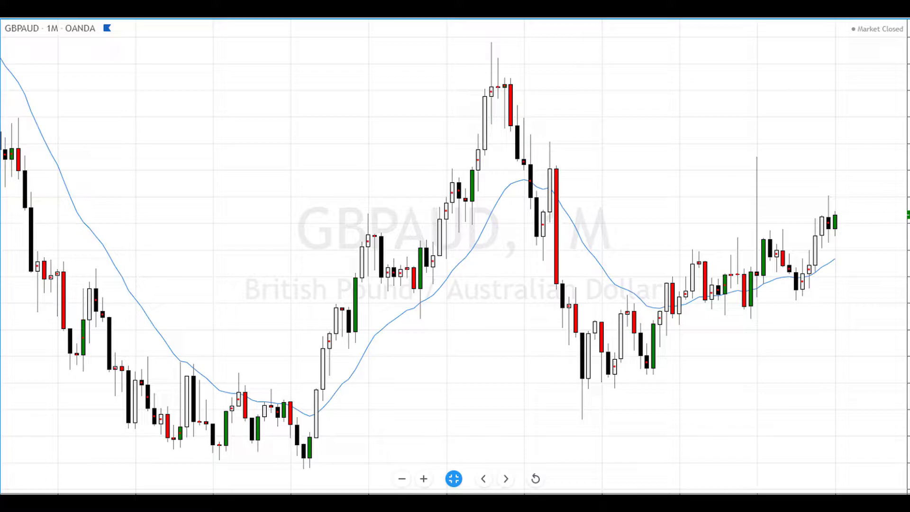
{"action": "key", "text": "alt+f"}
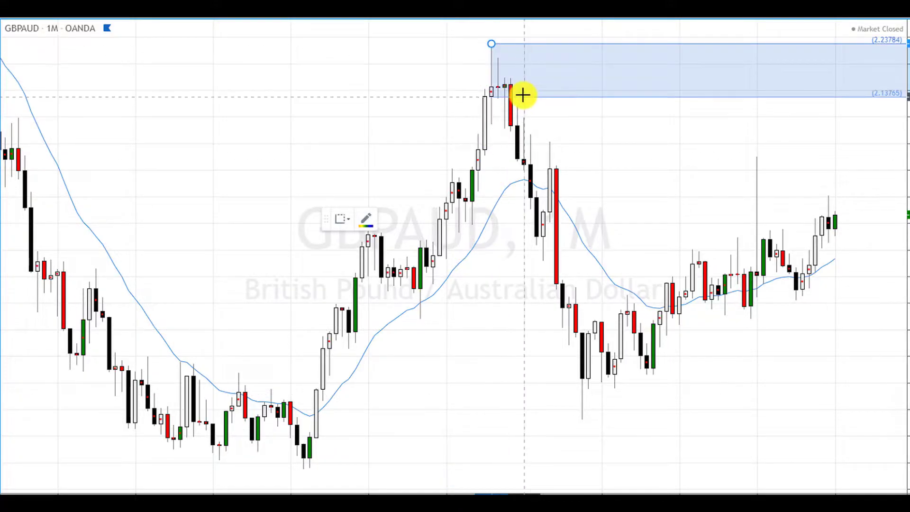
{"action": "left_click", "coordinate": [524, 91]}
{"action": "left_click", "coordinate": [559, 122]}
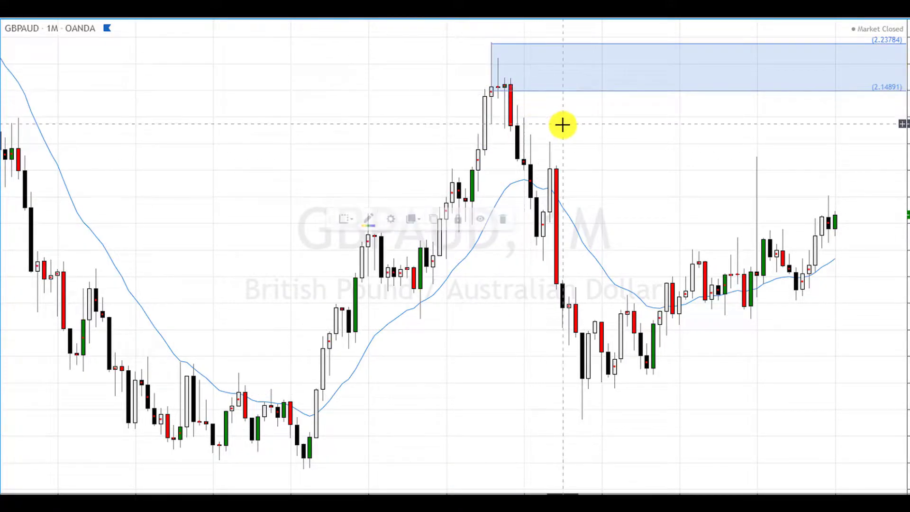
Draw a second monthly zone from the 2016 drop candle at 2.05435 down to 1.92039
{"action": "left_click_drag", "start_coordinate": [630, 183], "coordinate": [562, 191]}
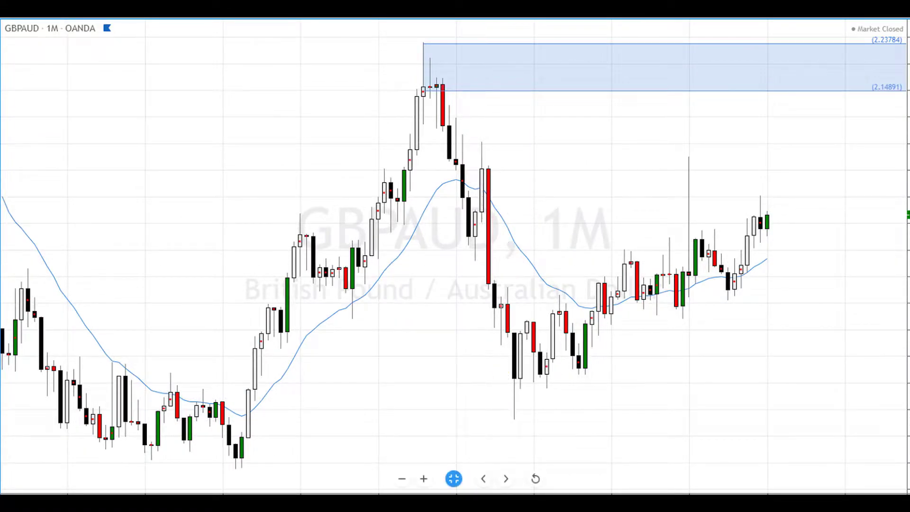
{"action": "left_click", "coordinate": [453, 169]}
{"action": "left_click_drag", "start_coordinate": [480, 140], "coordinate": [531, 212]}
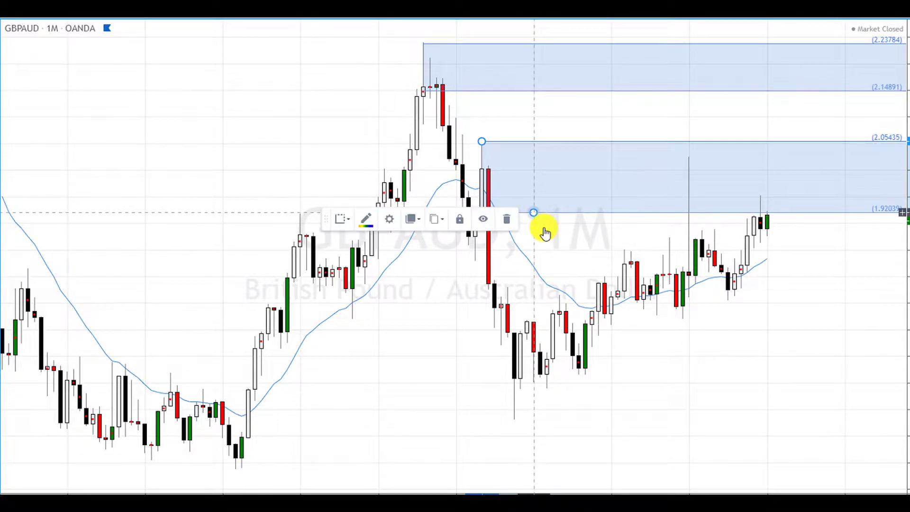
{"action": "left_click", "coordinate": [553, 238]}
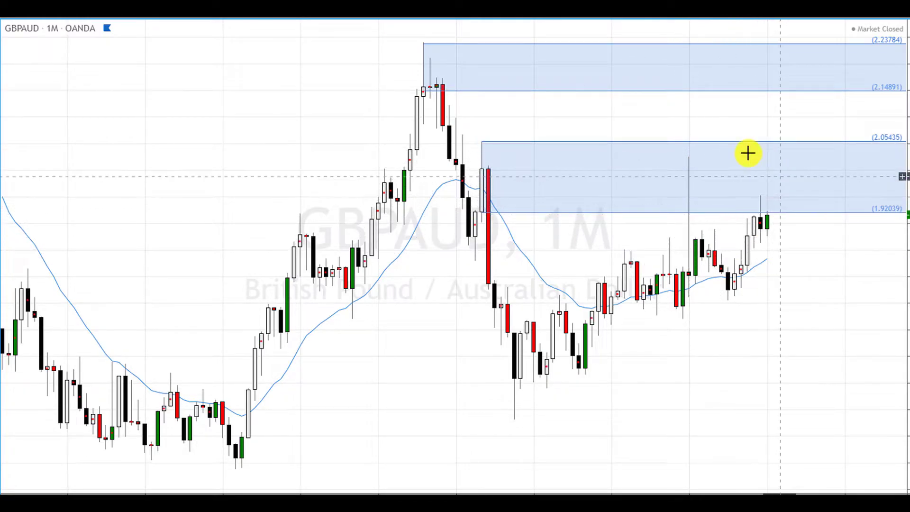
{"action": "left_click", "coordinate": [765, 241]}
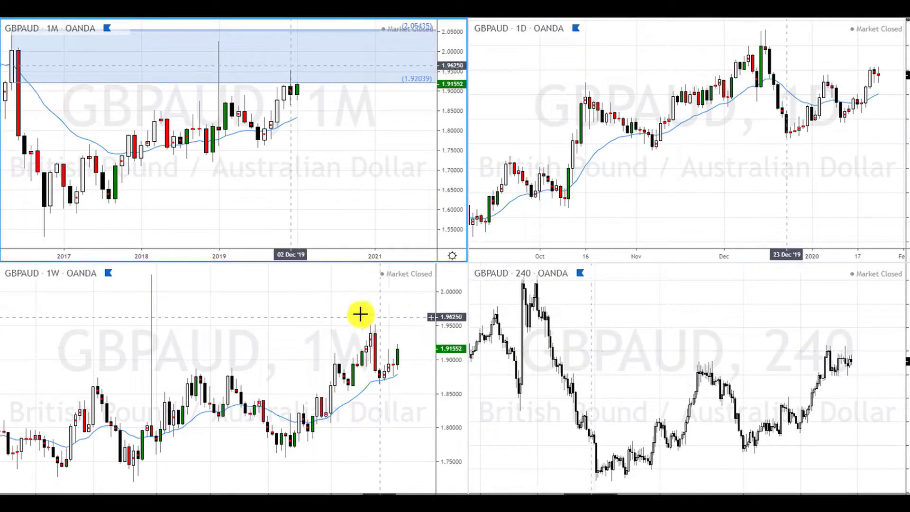
On the weekly chart, box the 2015 swing high as a zone from 2.05629 down to 2.00362
{"action": "left_click", "coordinate": [357, 345]}
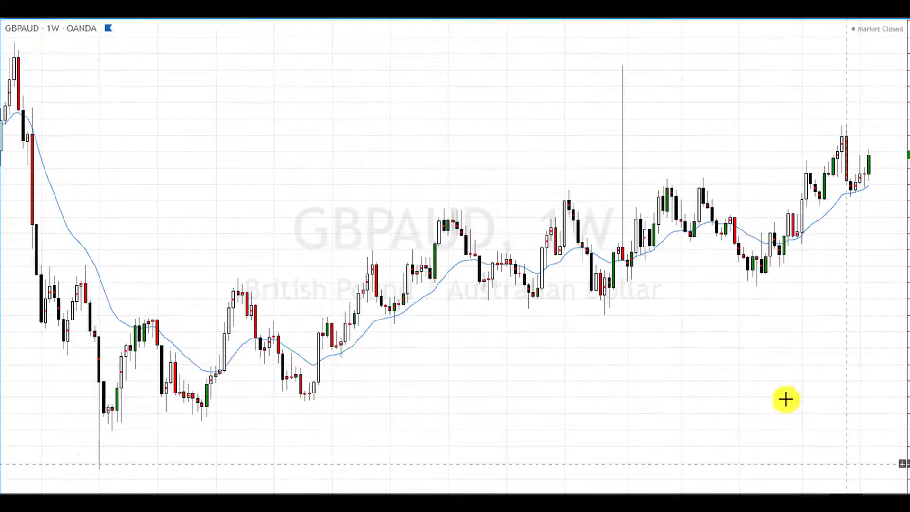
{"action": "scroll", "coordinate": [782, 391], "scroll_direction": "up", "scroll_amount": 3}
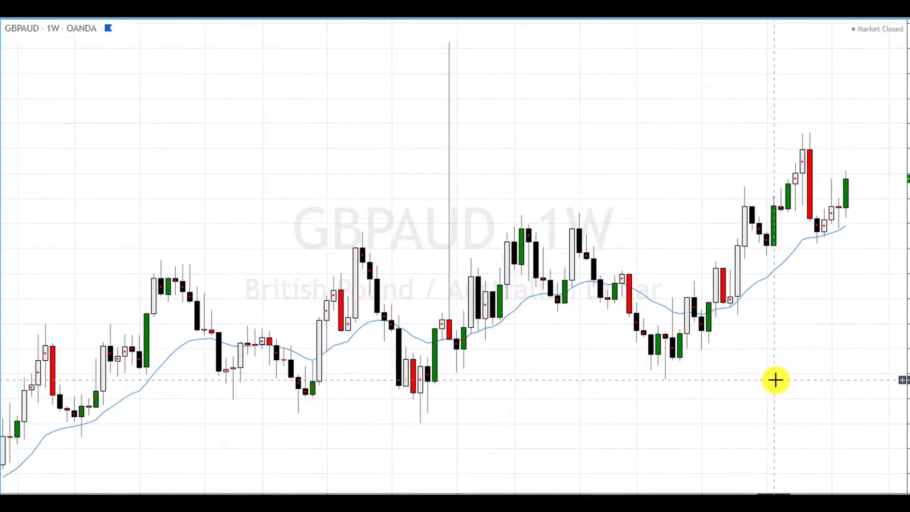
{"action": "scroll", "coordinate": [772, 381], "scroll_direction": "down", "scroll_amount": 3}
{"action": "scroll", "coordinate": [730, 371], "scroll_direction": "down", "scroll_amount": 1}
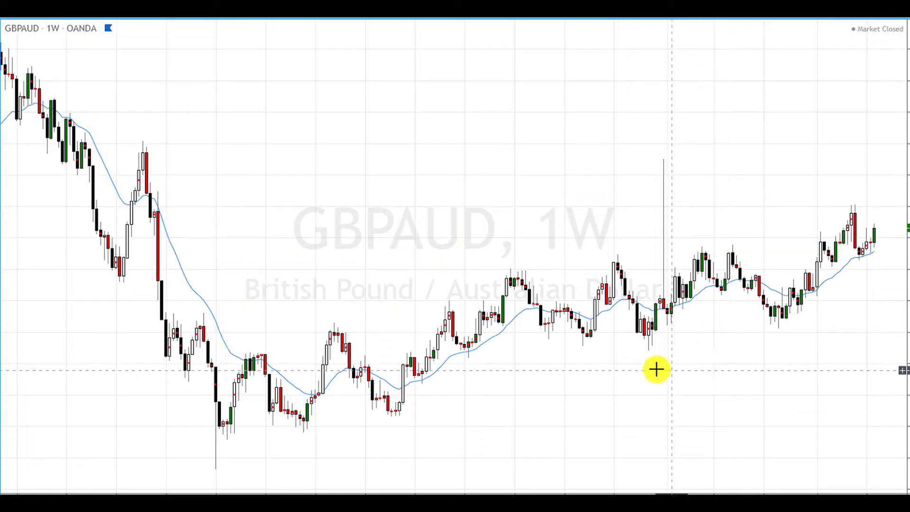
{"action": "left_click_drag", "start_coordinate": [647, 376], "coordinate": [606, 376]}
{"action": "left_click_drag", "start_coordinate": [278, 209], "coordinate": [326, 223]}
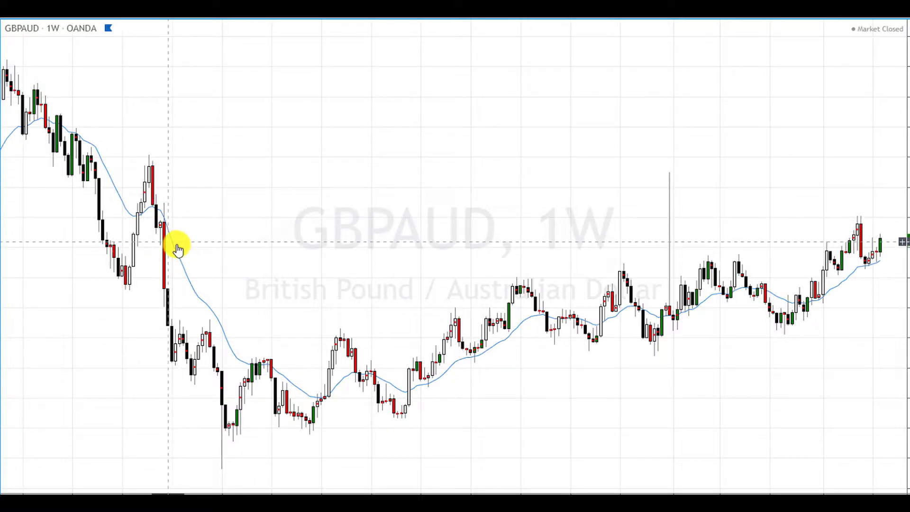
{"action": "mouse_move", "coordinate": [454, 479]}
{"action": "key", "text": "alt+f"}
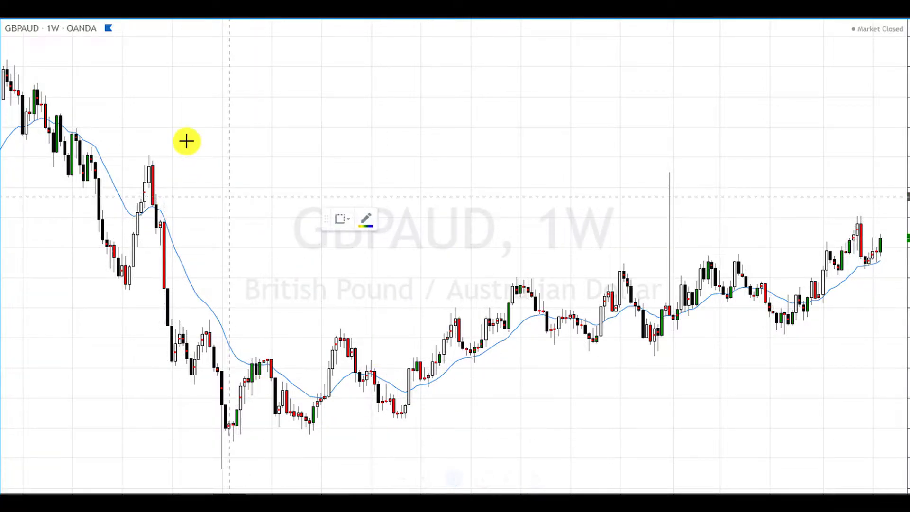
{"action": "left_click", "coordinate": [149, 153]}
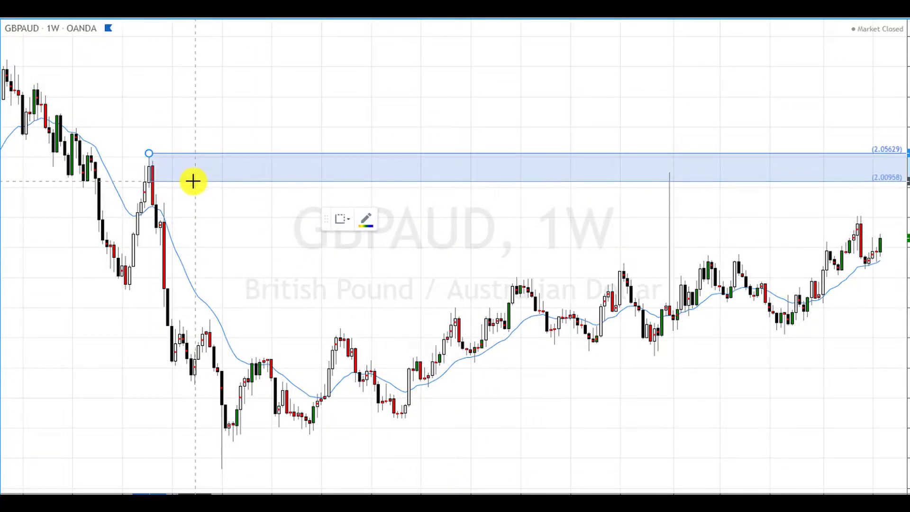
{"action": "left_click", "coordinate": [194, 185]}
Box the recent weekly high from 1.95229 down to 1.91988, then restore the four-chart layout
{"action": "mouse_move", "coordinate": [453, 479]}
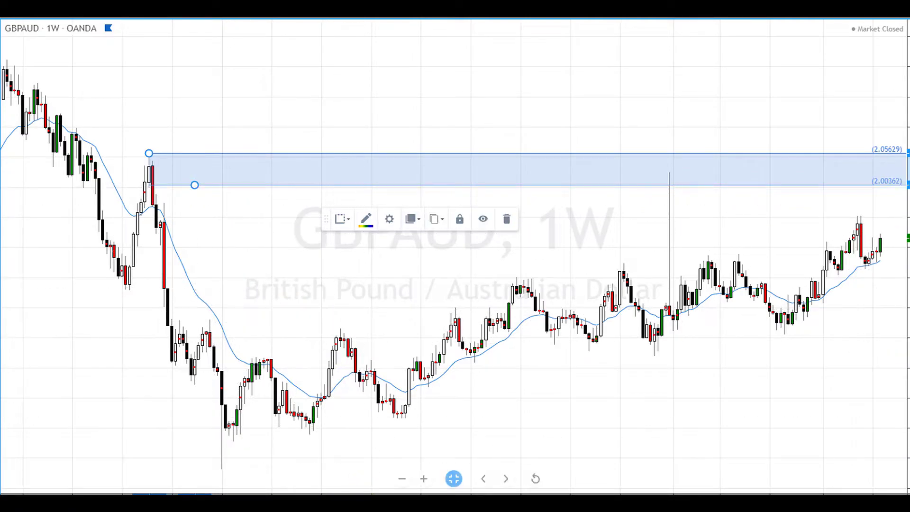
{"action": "scroll", "coordinate": [665, 441], "scroll_direction": "up", "scroll_amount": 3}
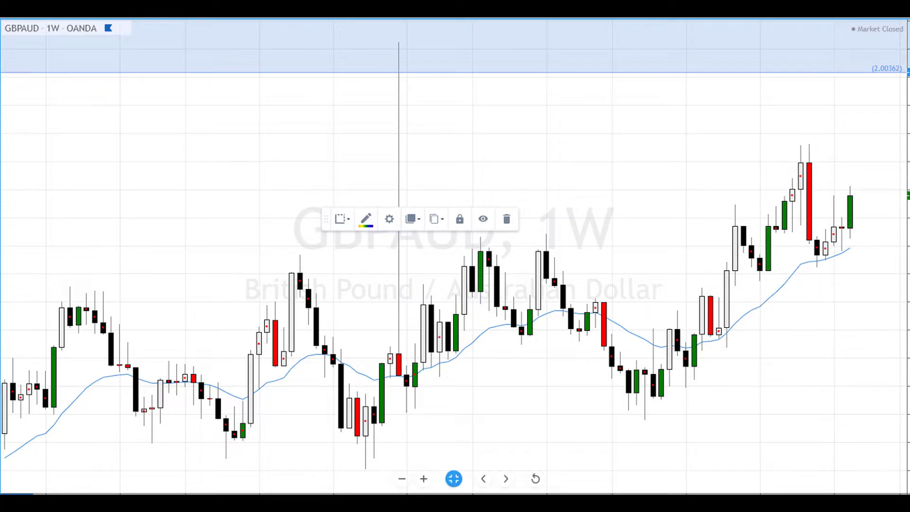
{"action": "key", "text": "alt+f"}
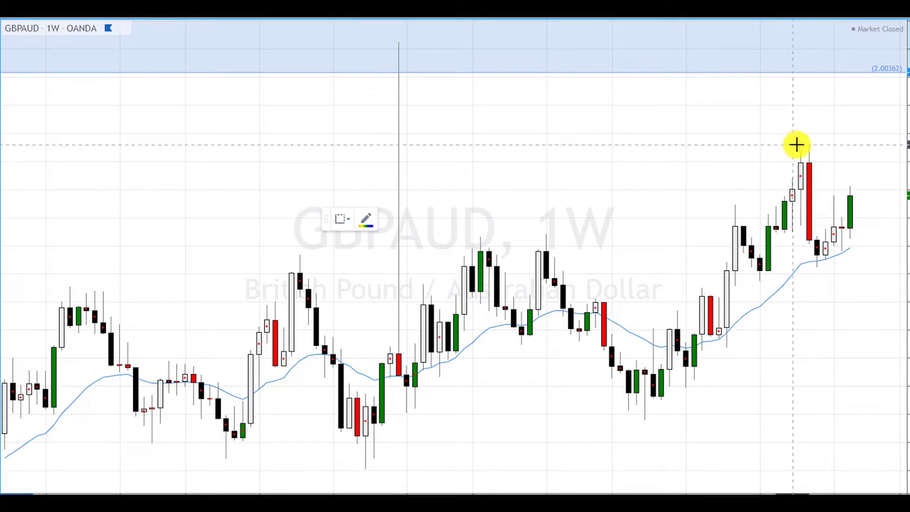
{"action": "mouse_move", "coordinate": [801, 144]}
{"action": "left_mouse_down"}
{"action": "mouse_move", "coordinate": [824, 188]}
{"action": "mouse_move", "coordinate": [813, 189]}
{"action": "left_mouse_up"}
{"action": "left_click", "coordinate": [826, 323]}
{"action": "scroll", "coordinate": [821, 328], "scroll_direction": "down", "scroll_amount": 3}
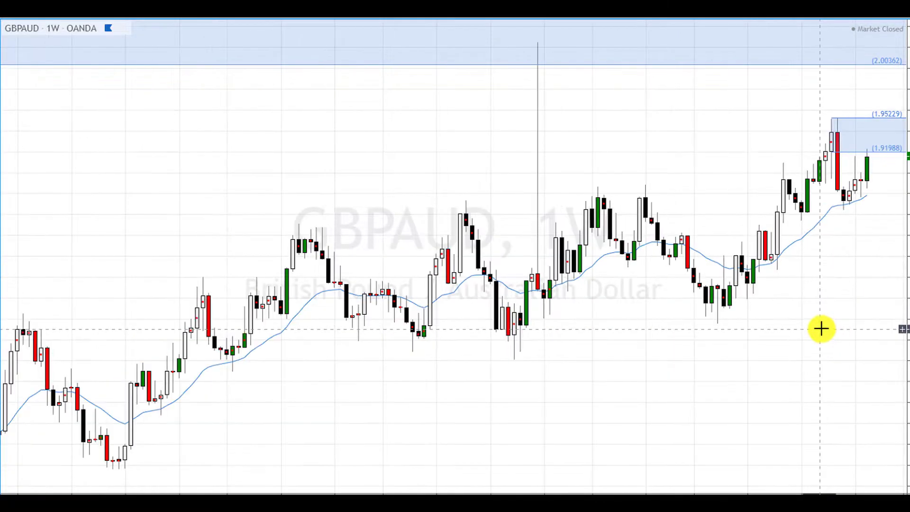
{"action": "scroll", "coordinate": [835, 296], "scroll_direction": "up", "scroll_amount": 2}
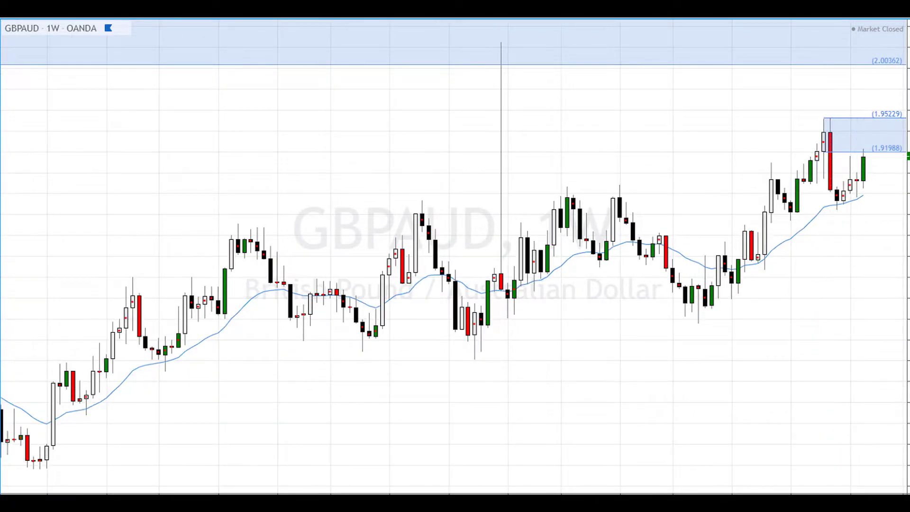
{"action": "key", "text": "alt+Return"}
{"action": "scroll", "coordinate": [337, 167], "scroll_direction": "down", "scroll_amount": 2}
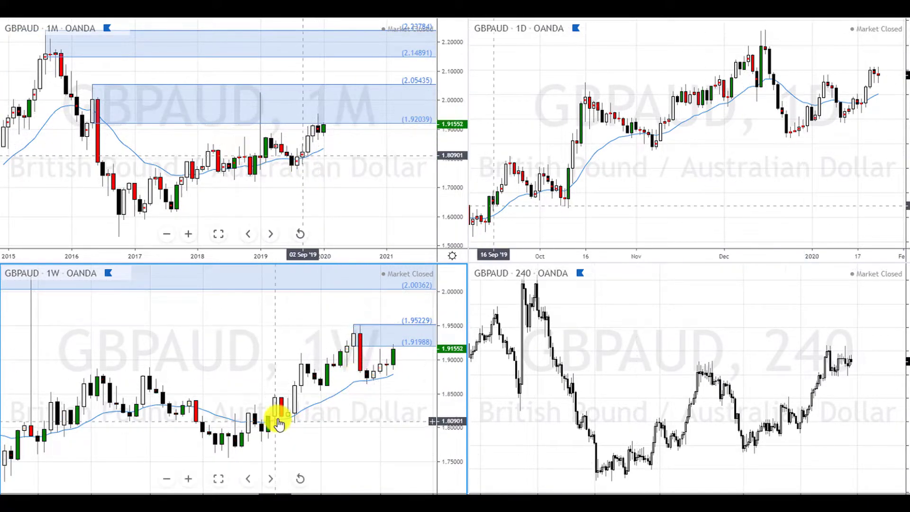
{"action": "scroll", "coordinate": [279, 424], "scroll_direction": "down", "scroll_amount": 5}
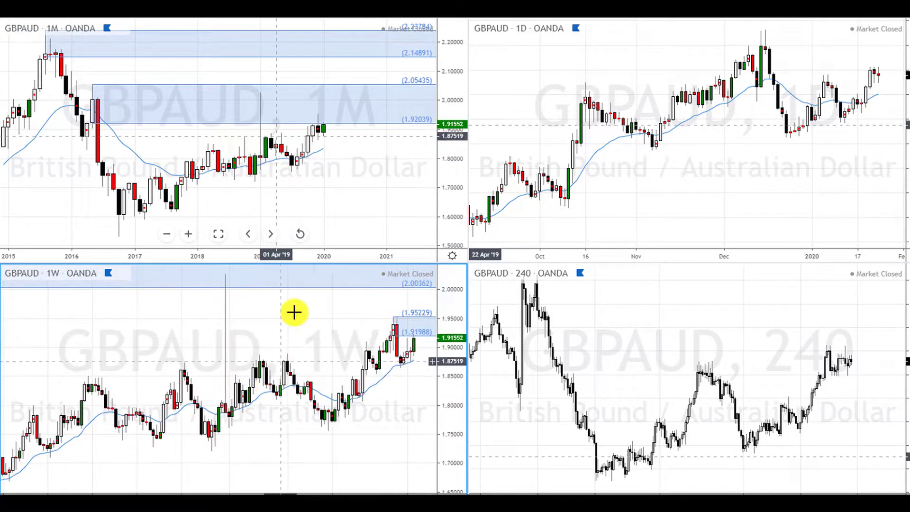
{"action": "scroll", "coordinate": [344, 157], "scroll_direction": "up", "scroll_amount": 2}
{"action": "left_click_drag", "start_coordinate": [349, 166], "coordinate": [395, 170]}
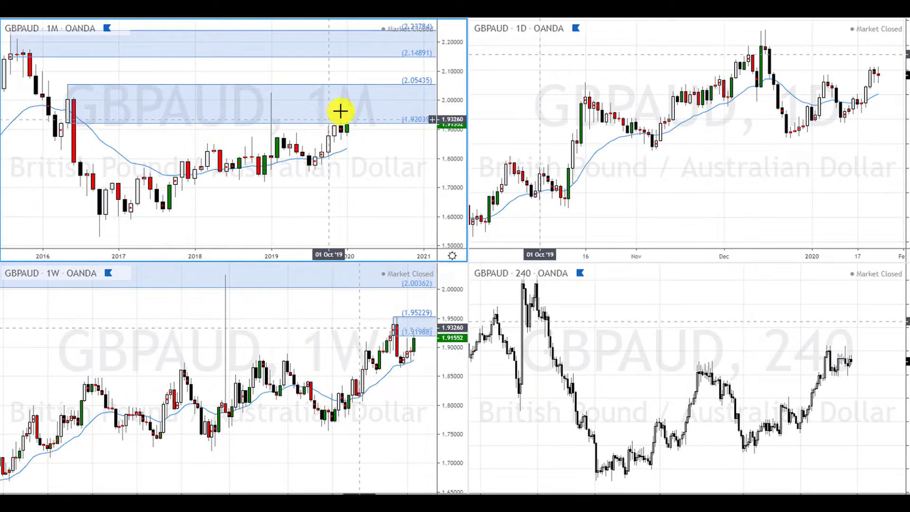
{"action": "scroll", "coordinate": [339, 137], "scroll_direction": "up", "scroll_amount": 3}
{"action": "left_click_drag", "start_coordinate": [361, 166], "coordinate": [363, 184]}
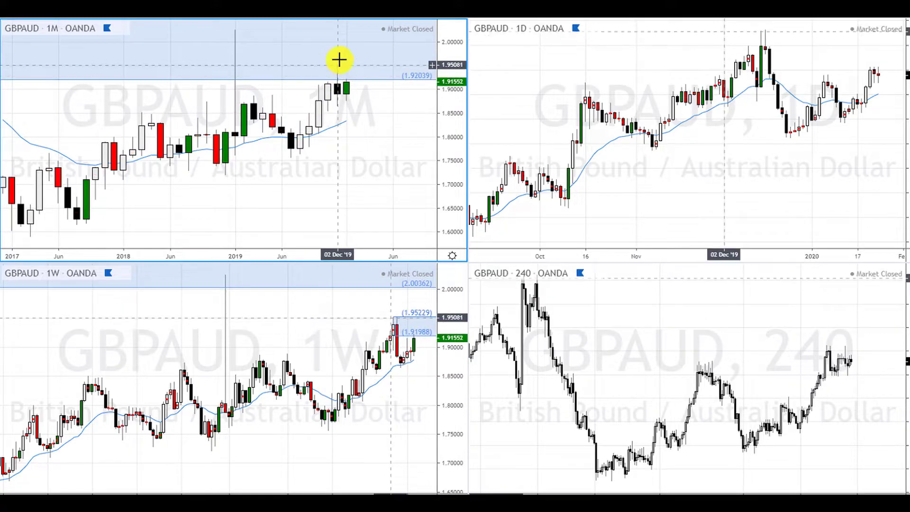
{"action": "scroll", "coordinate": [414, 428], "scroll_direction": "up", "scroll_amount": 3}
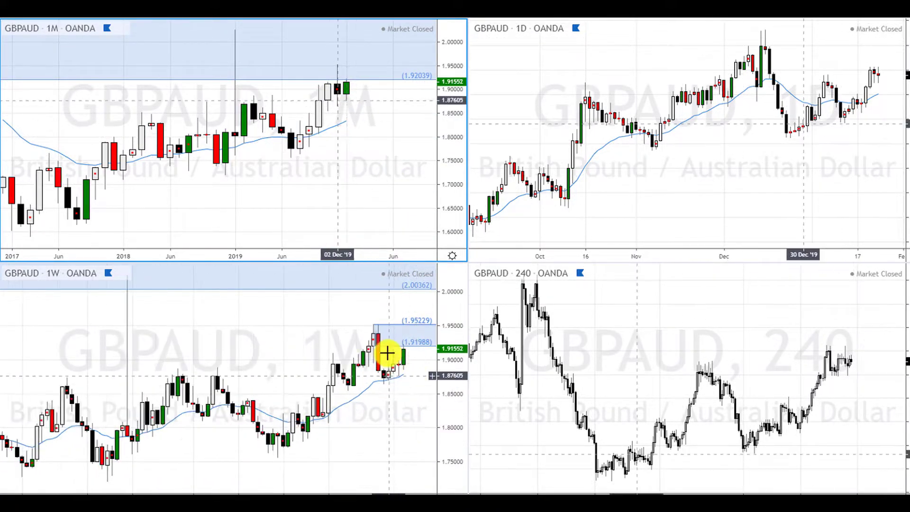
{"action": "left_click", "coordinate": [400, 440]}
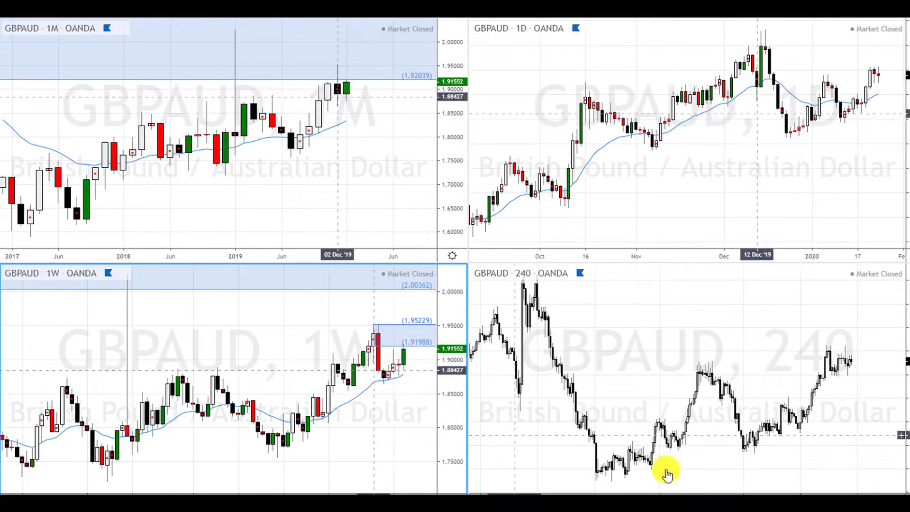
{"action": "mouse_move", "coordinate": [664, 471]}
{"action": "key", "text": "alt+Return"}
{"action": "scroll", "coordinate": [797, 384], "scroll_direction": "up", "scroll_amount": 6}
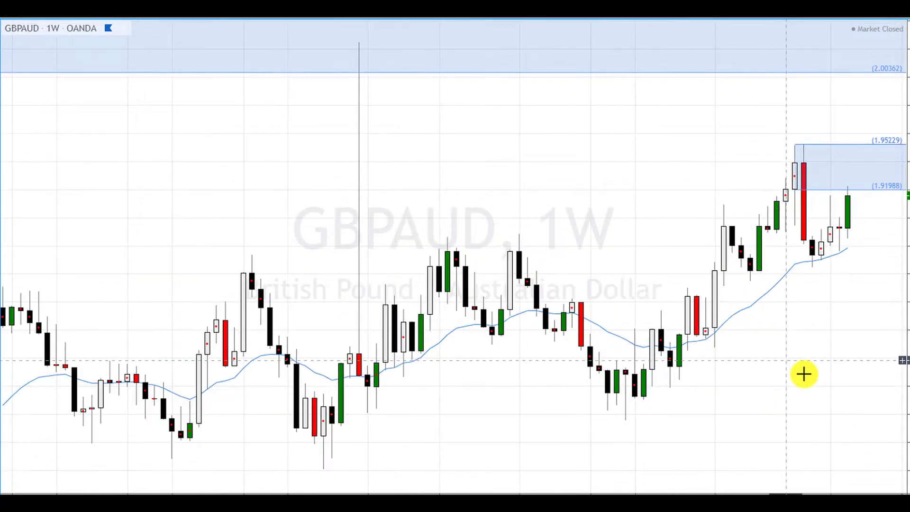
{"action": "left_click_drag", "start_coordinate": [802, 374], "coordinate": [649, 376]}
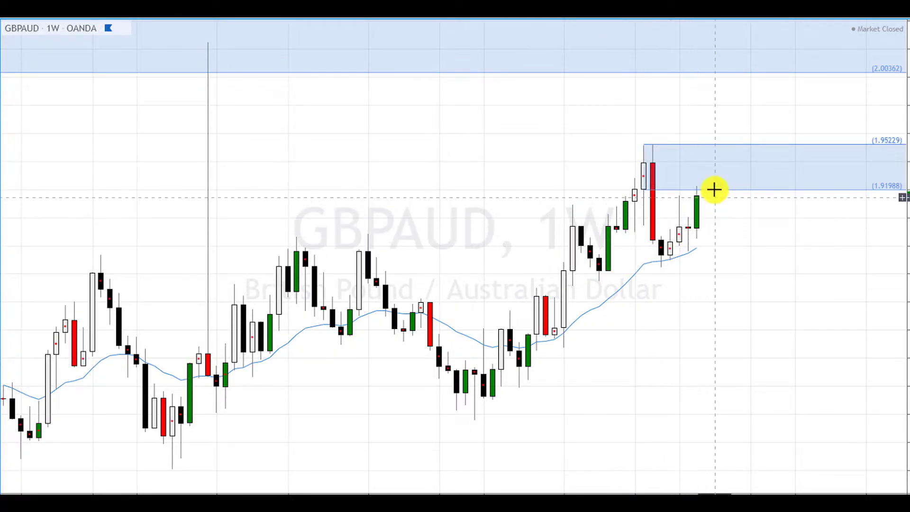
{"action": "left_click", "coordinate": [678, 193]}
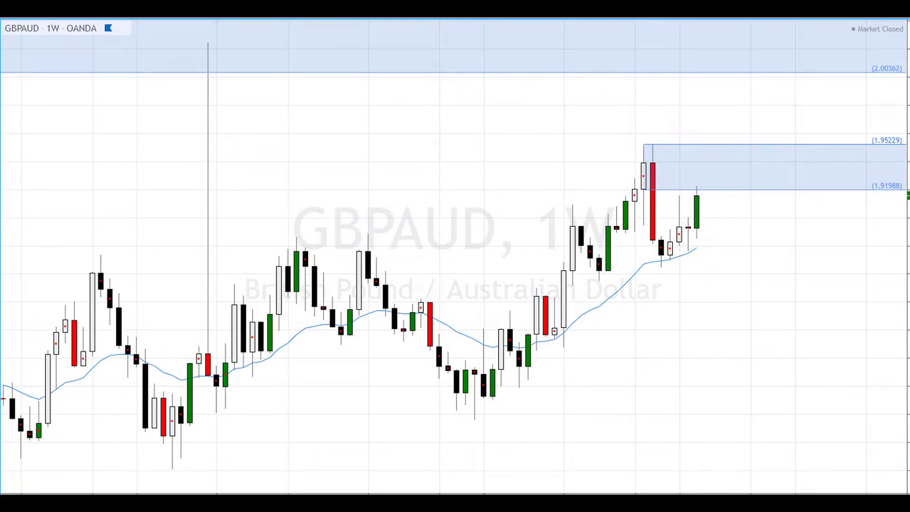
{"action": "key", "text": "alt+Return"}
{"action": "scroll", "coordinate": [403, 395], "scroll_direction": "down", "scroll_amount": 5}
{"action": "left_click_drag", "start_coordinate": [372, 416], "coordinate": [404, 422]}
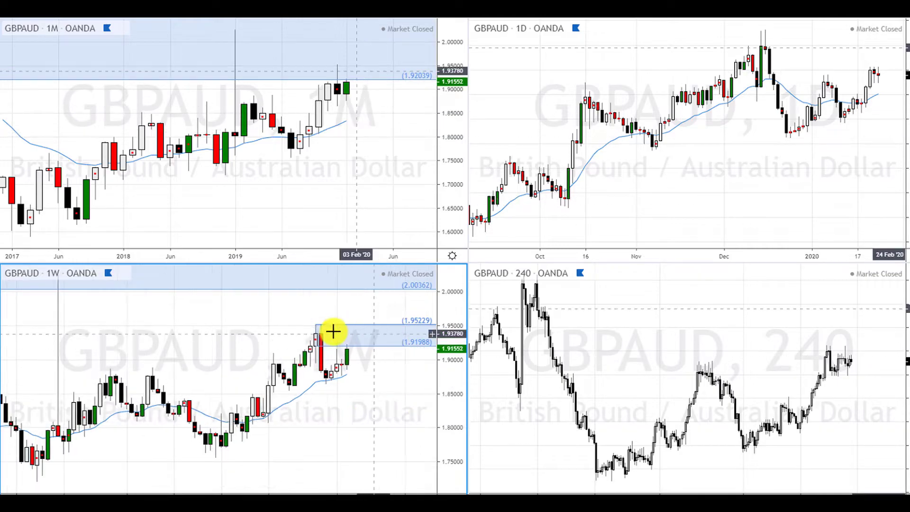
Make the 1D chart active and enlarge it to fill the window
{"action": "left_click", "coordinate": [796, 187]}
{"action": "scroll", "coordinate": [784, 190], "scroll_direction": "down", "scroll_amount": 3}
{"action": "scroll", "coordinate": [784, 190], "scroll_direction": "up", "scroll_amount": 2}
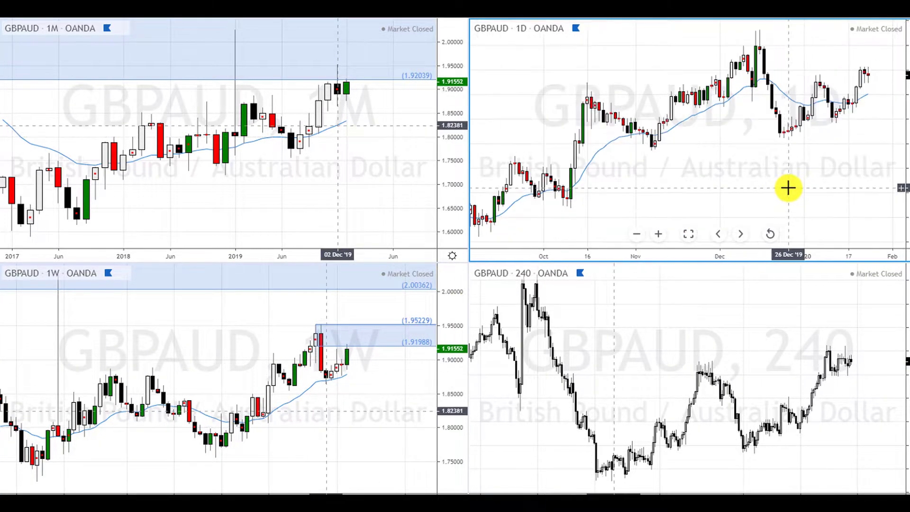
{"action": "key", "text": "alt+Return"}
{"action": "scroll", "coordinate": [777, 312], "scroll_direction": "up", "scroll_amount": 5}
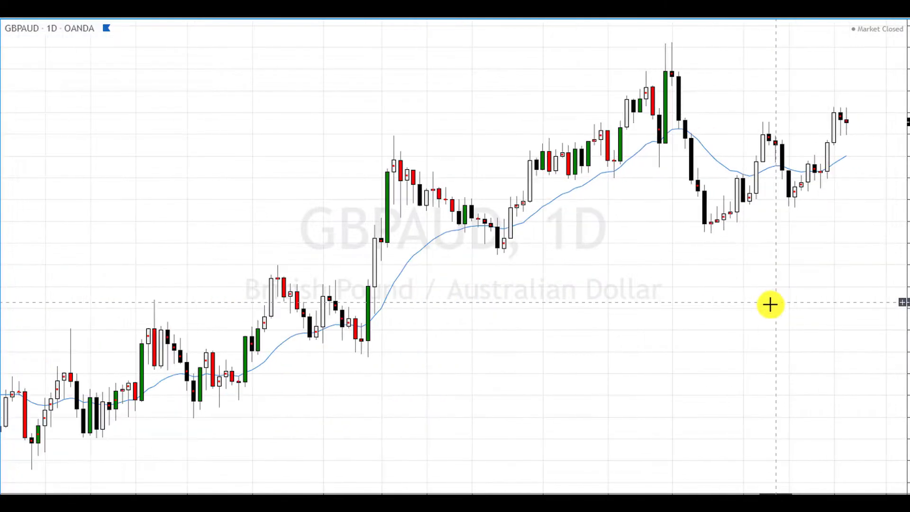
{"action": "scroll", "coordinate": [673, 318], "scroll_direction": "down", "scroll_amount": 3}
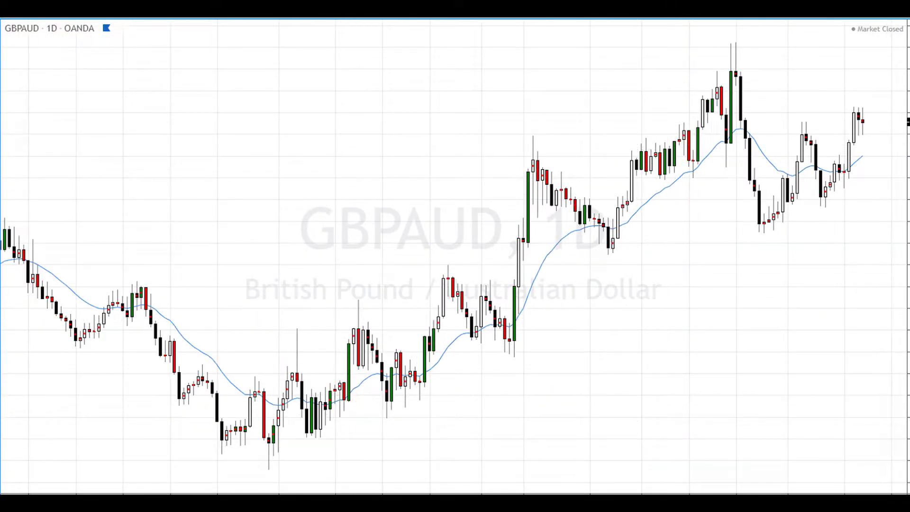
Draw a daily rectangle zone from the December high at 1.95334, lowering its bottom edge to 1.93215
{"action": "key", "text": "alt+f"}
{"action": "left_click", "coordinate": [730, 41]}
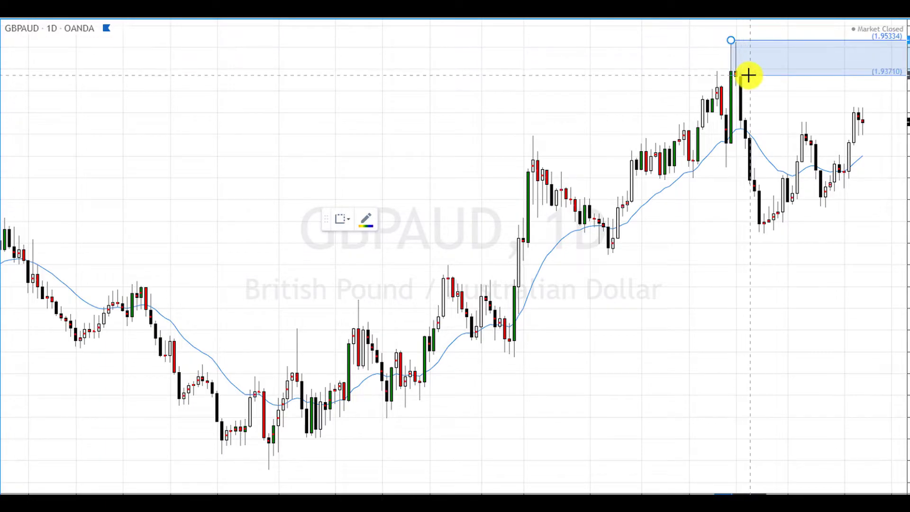
{"action": "left_click", "coordinate": [753, 78]}
{"action": "left_click", "coordinate": [769, 125]}
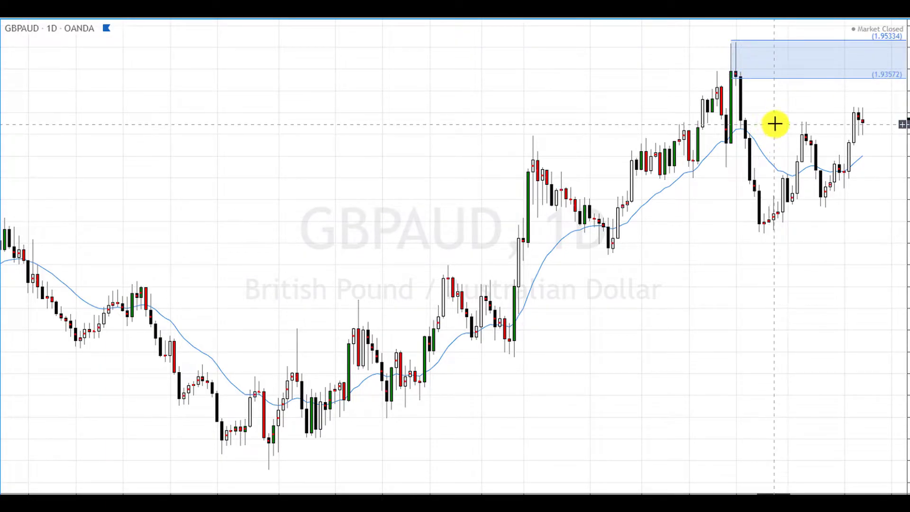
{"action": "left_click_drag", "start_coordinate": [751, 78], "coordinate": [753, 84]}
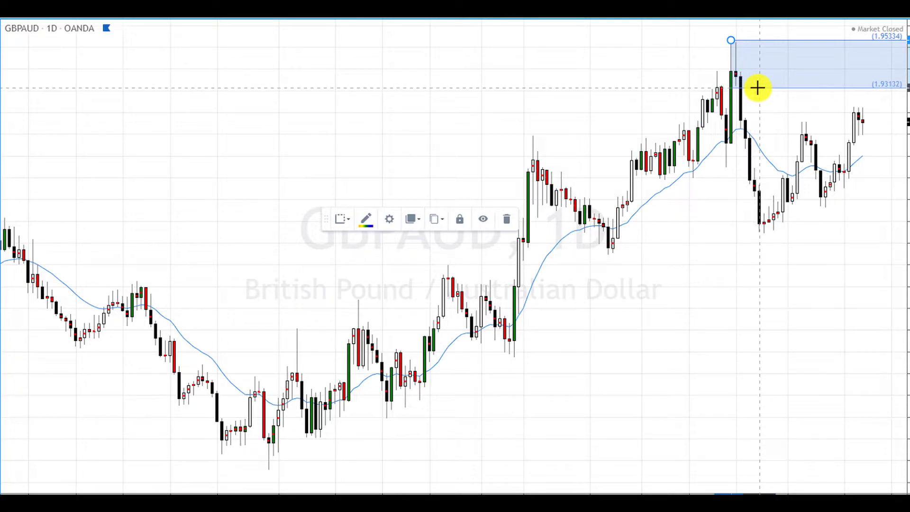
{"action": "left_click", "coordinate": [782, 115]}
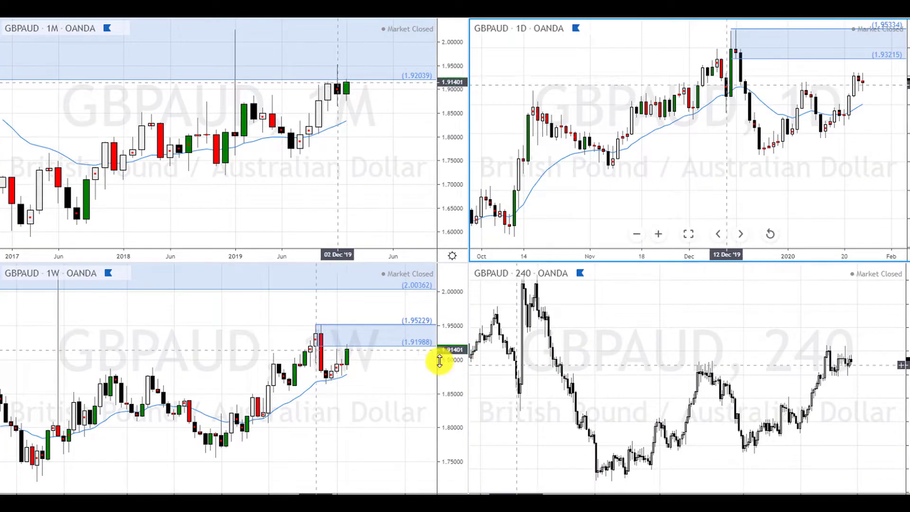
{"action": "left_click_drag", "start_coordinate": [439, 360], "coordinate": [439, 317]}
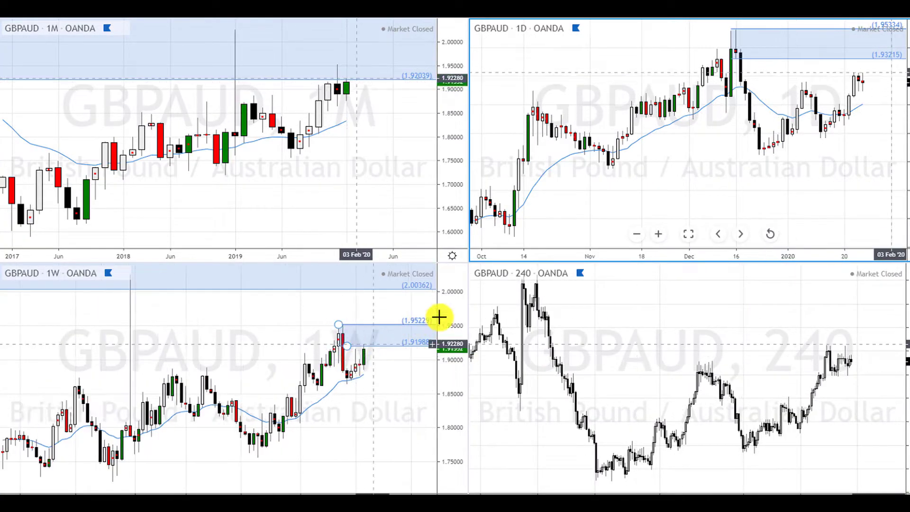
Zoom the monthly chart back to 2016, zoom the daily in and the 4H out, activating the 4H chart
{"action": "scroll", "coordinate": [373, 344], "scroll_direction": "up", "scroll_amount": 1}
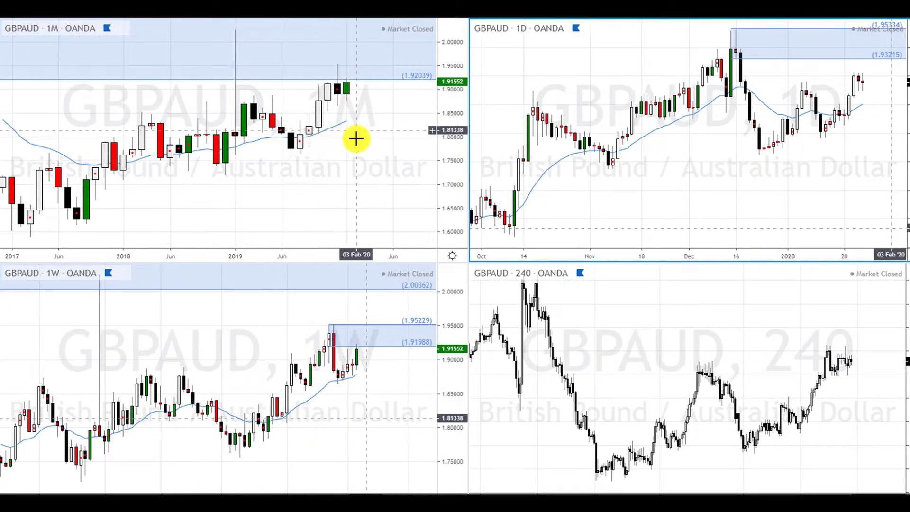
{"action": "scroll", "coordinate": [356, 139], "scroll_direction": "down", "scroll_amount": 3}
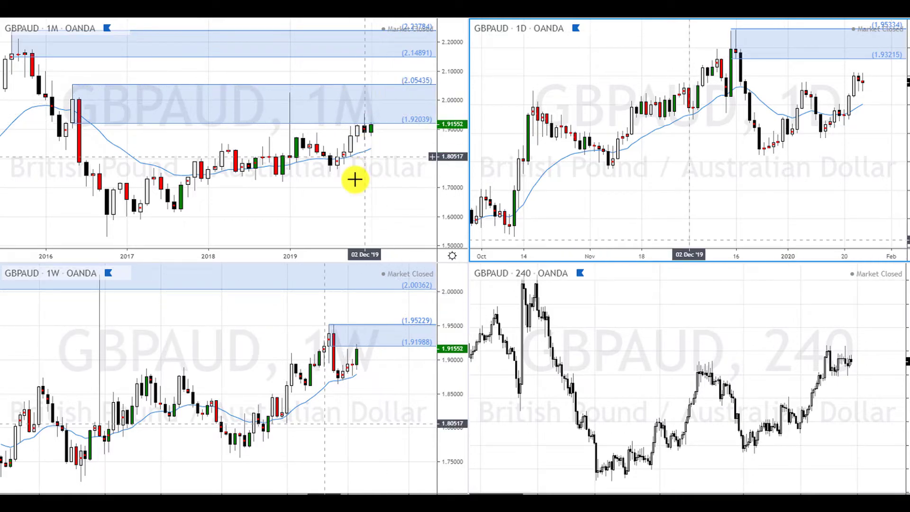
{"action": "left_click", "coordinate": [331, 341]}
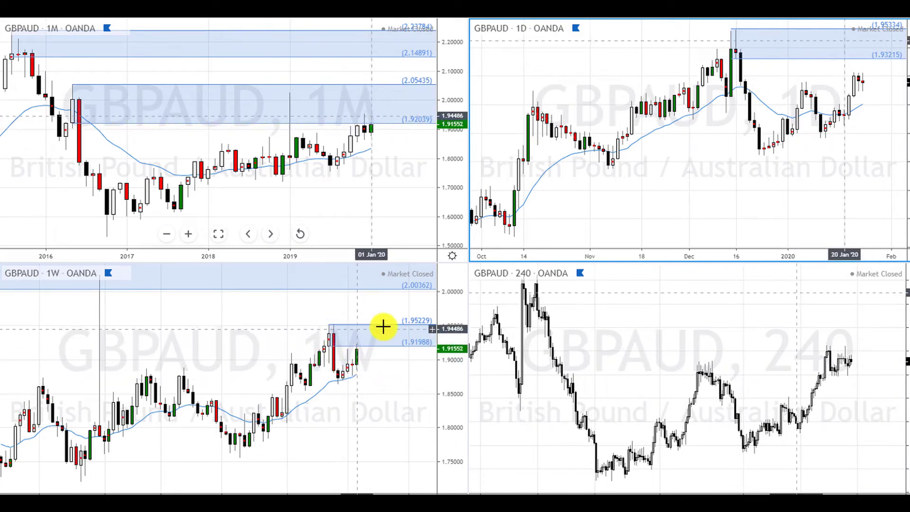
{"action": "scroll", "coordinate": [777, 132], "scroll_direction": "up", "scroll_amount": 3}
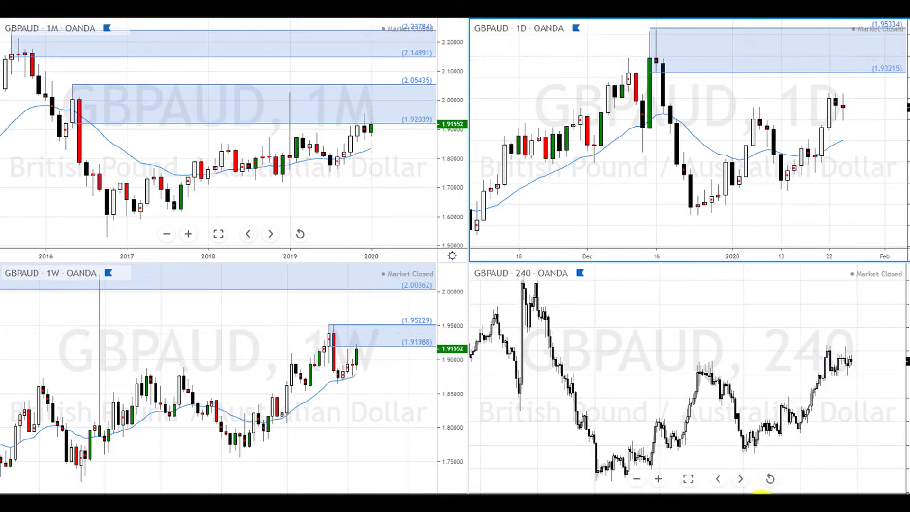
{"action": "scroll", "coordinate": [755, 417], "scroll_direction": "down", "scroll_amount": 2}
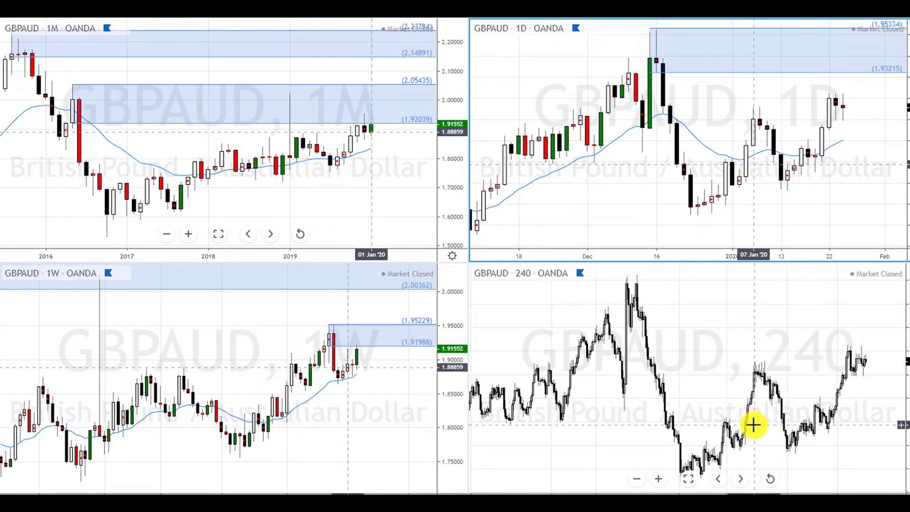
{"action": "scroll", "coordinate": [753, 425], "scroll_direction": "down", "scroll_amount": 1}
{"action": "left_click", "coordinate": [705, 324]}
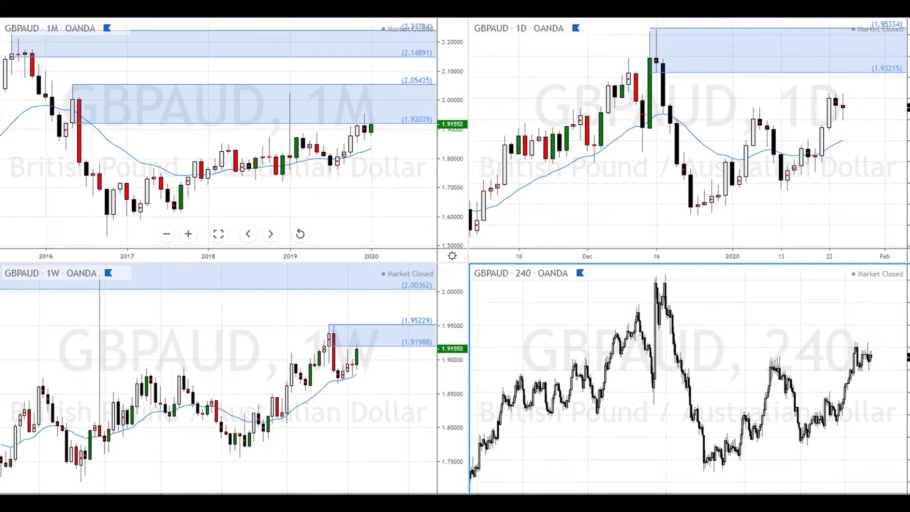
On the enlarged 4H chart, box the spike high from 1.95242 down to 1.94615, then restore four charts
{"action": "key", "text": "alt+Return"}
{"action": "scroll", "coordinate": [706, 341], "scroll_direction": "up", "scroll_amount": 6}
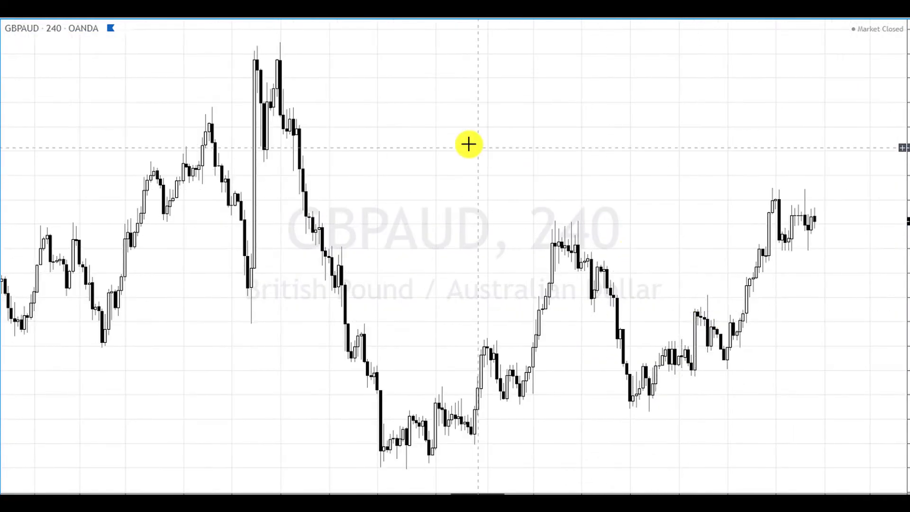
{"action": "left_click_drag", "start_coordinate": [469, 144], "coordinate": [489, 186]}
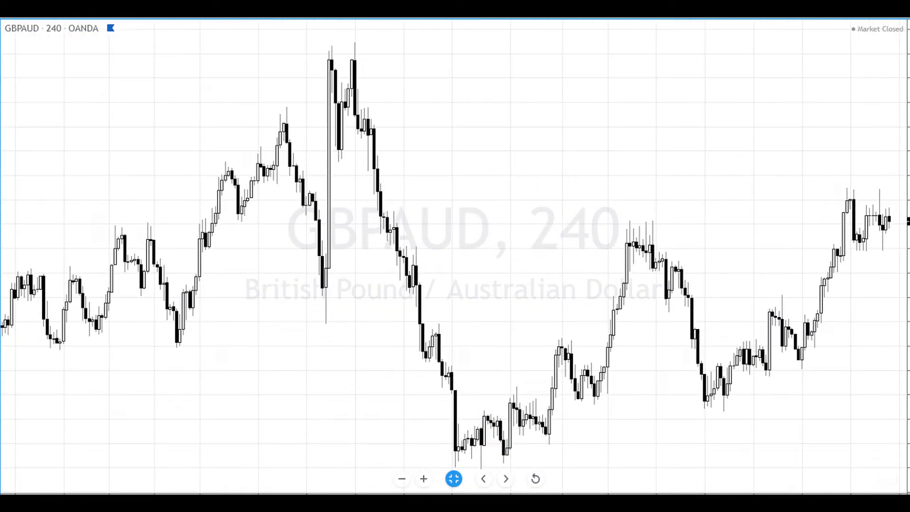
{"action": "left_click", "coordinate": [353, 42]}
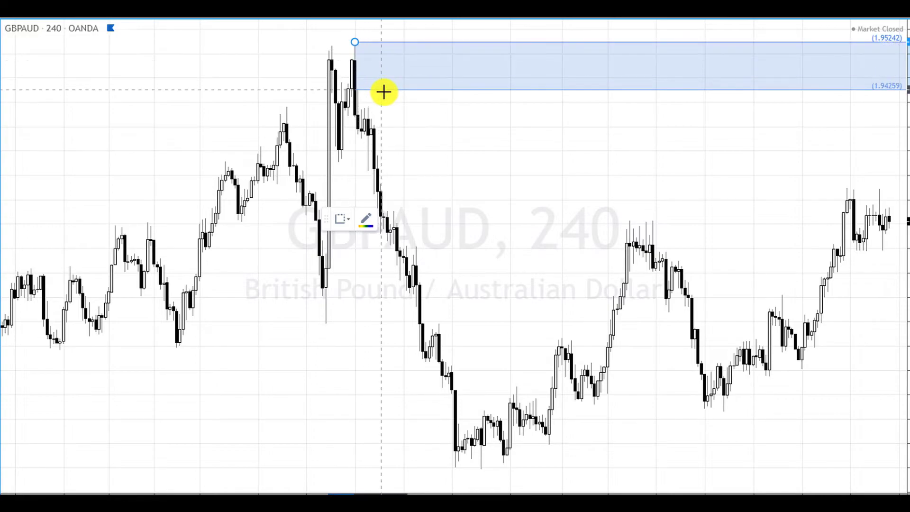
{"action": "left_click", "coordinate": [401, 71]}
{"action": "left_click", "coordinate": [512, 142]}
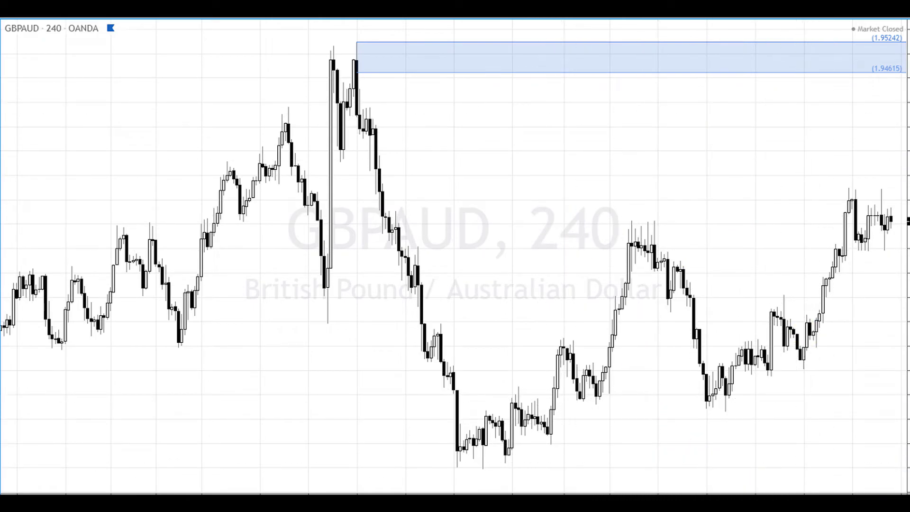
{"action": "key", "text": "alt+Return"}
{"action": "scroll", "coordinate": [625, 303], "scroll_direction": "down", "scroll_amount": 6}
{"action": "scroll", "coordinate": [689, 362], "scroll_direction": "up", "scroll_amount": 3}
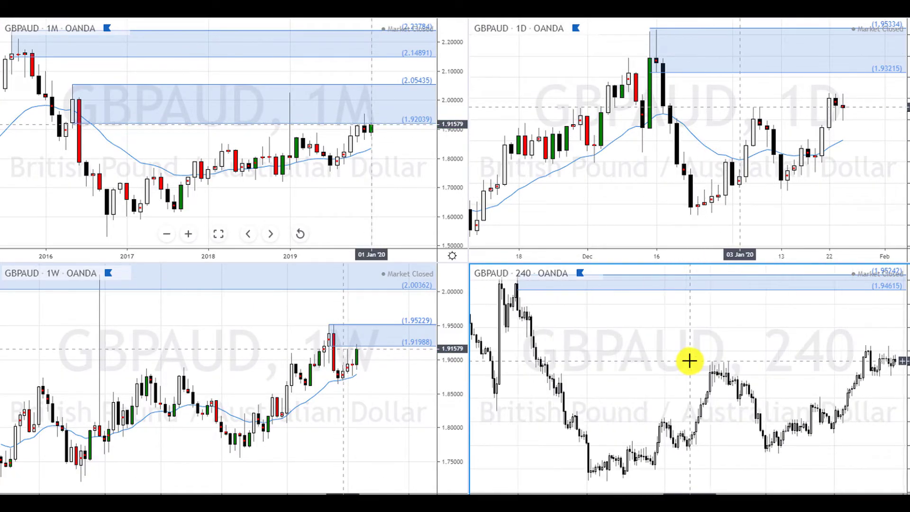
{"action": "left_click_drag", "start_coordinate": [794, 338], "coordinate": [814, 355]}
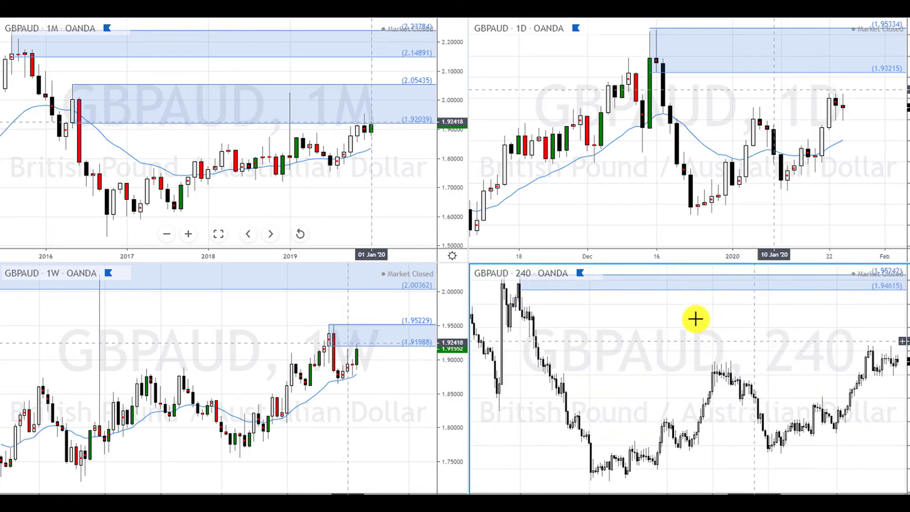
{"action": "scroll", "coordinate": [644, 366], "scroll_direction": "down", "scroll_amount": 2}
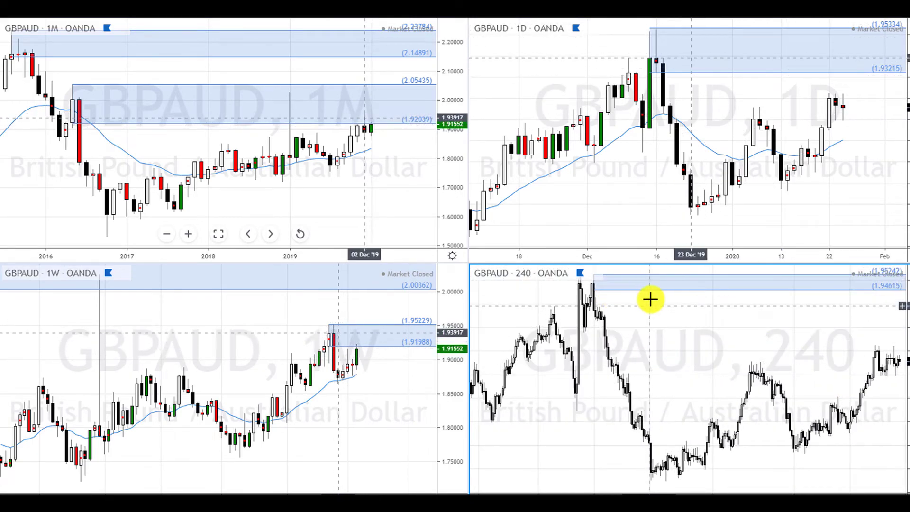